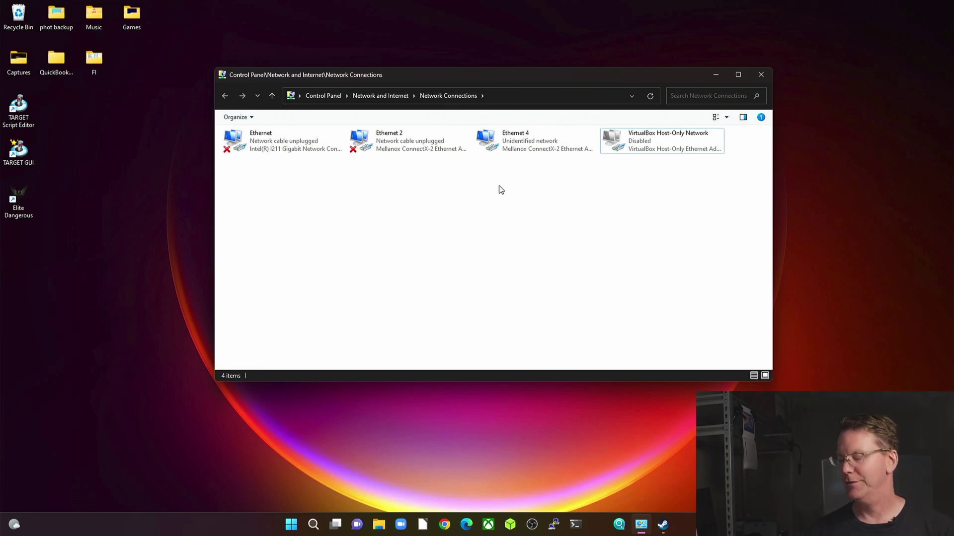
# Give Ethernet 4 the static IPv4 address 192.168.0.10 with subnet mask 255.255.255.0
pyautogui.click(541, 146)
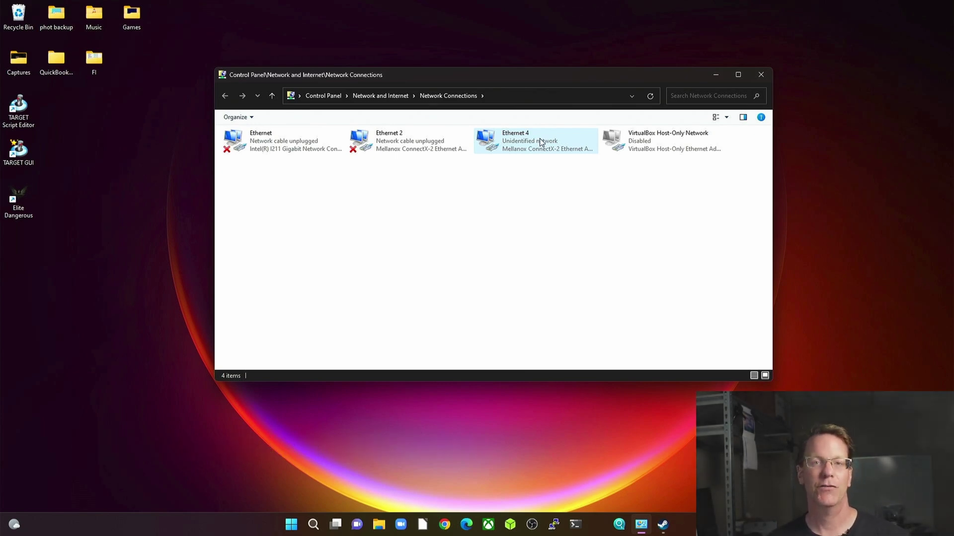
pyautogui.rightClick(540, 141)
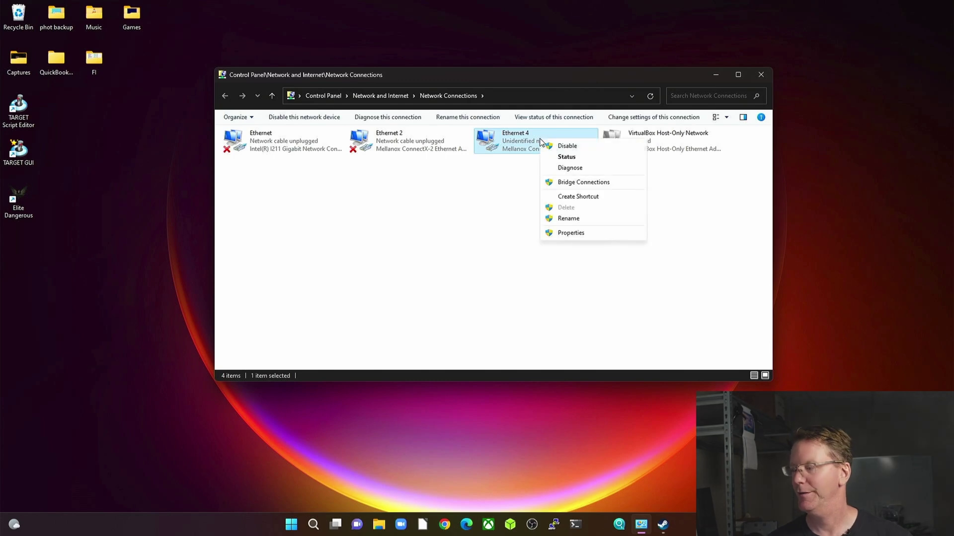
pyautogui.click(580, 234)
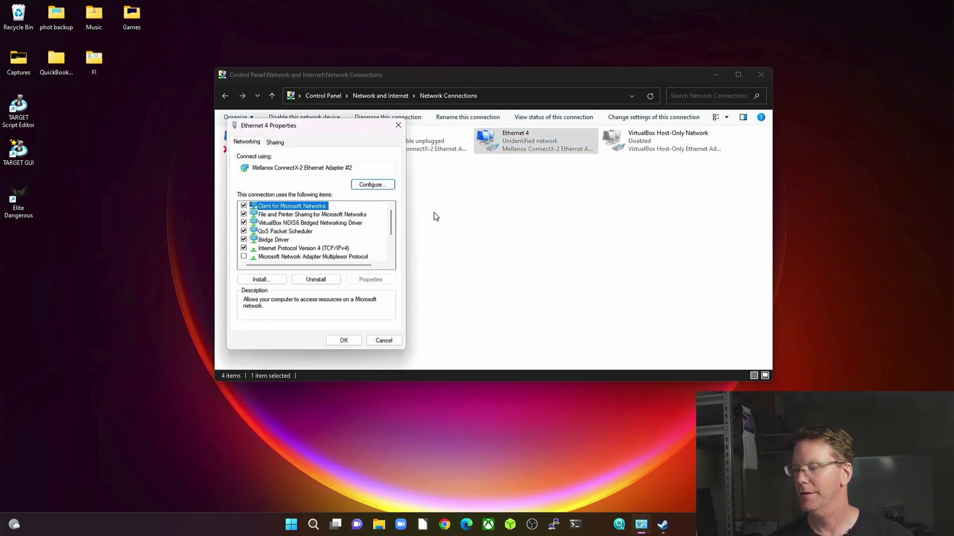
pyautogui.click(312, 249)
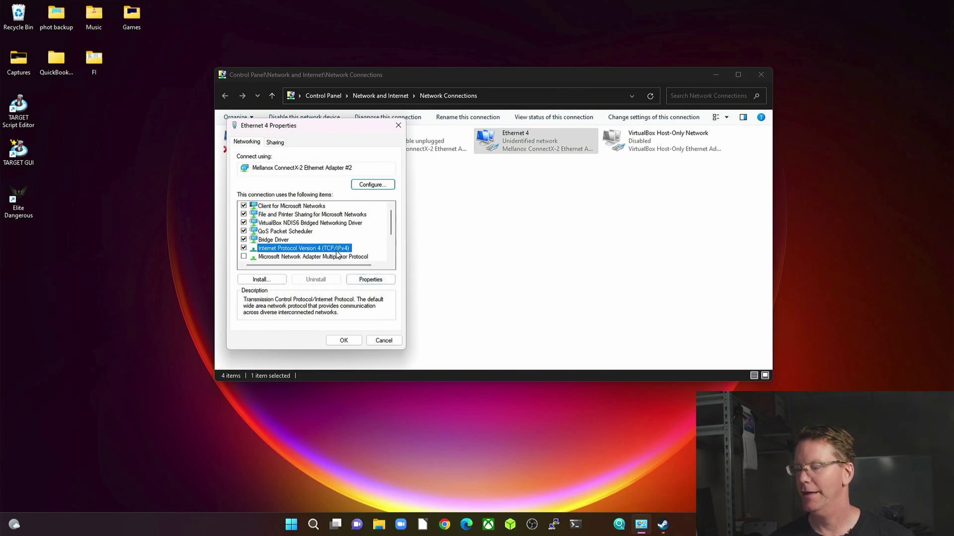
pyautogui.click(371, 279)
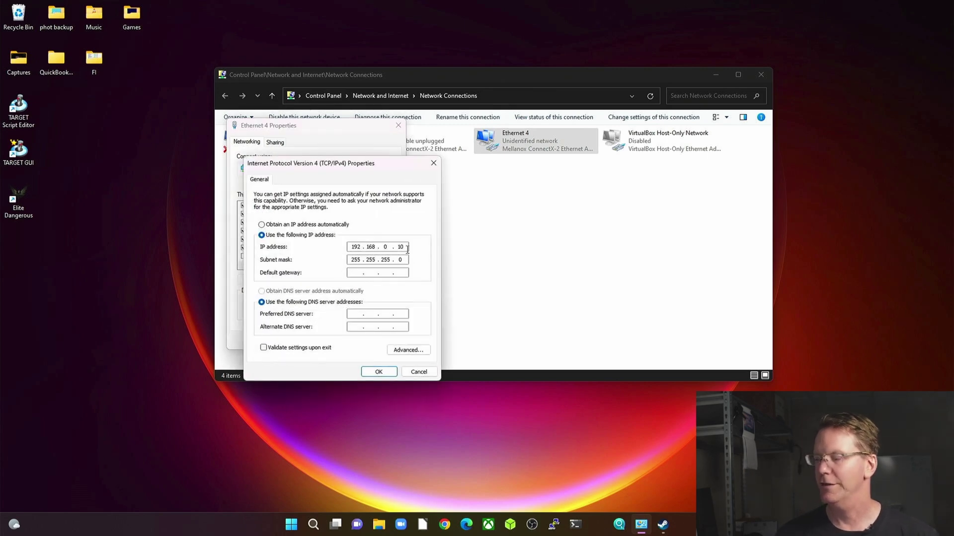
pyautogui.doubleClick(356, 247)
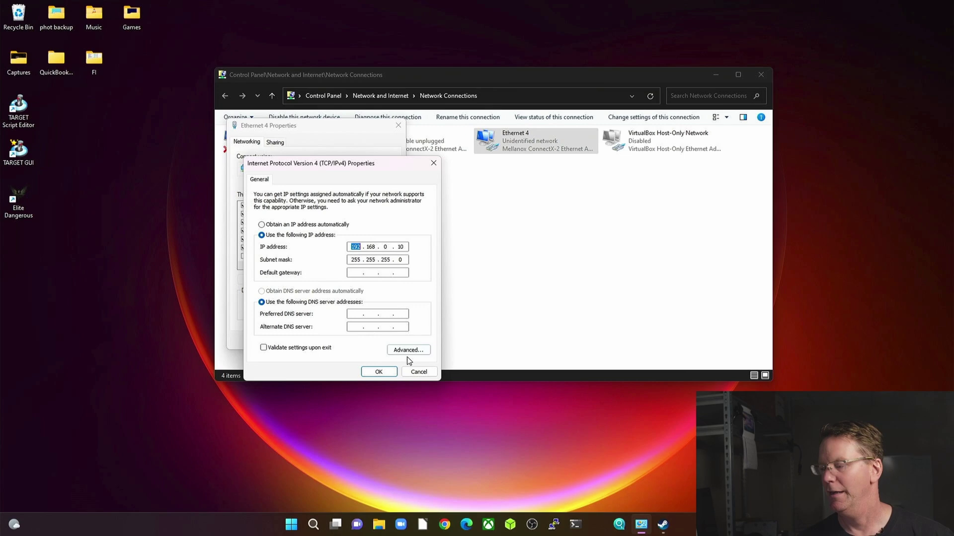
pyautogui.click(379, 372)
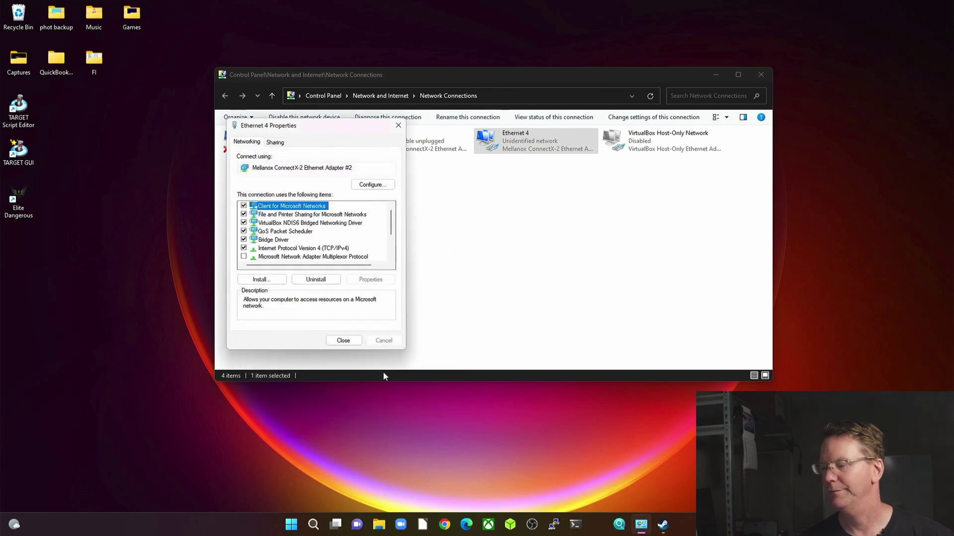
pyautogui.click(348, 340)
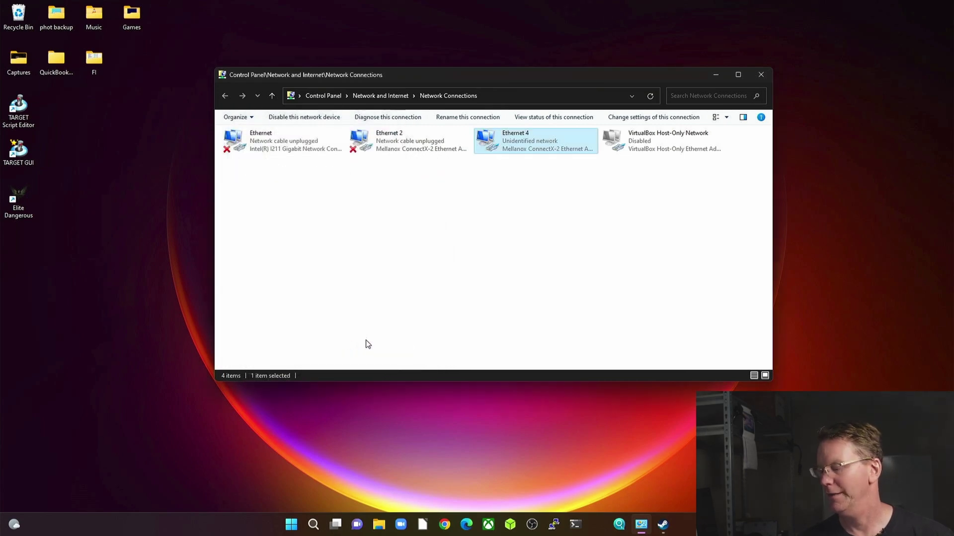
# Sign in to the ECS2512FP web UI at 192.168.0.239 with the admin user name and its password
pyautogui.click(468, 528)
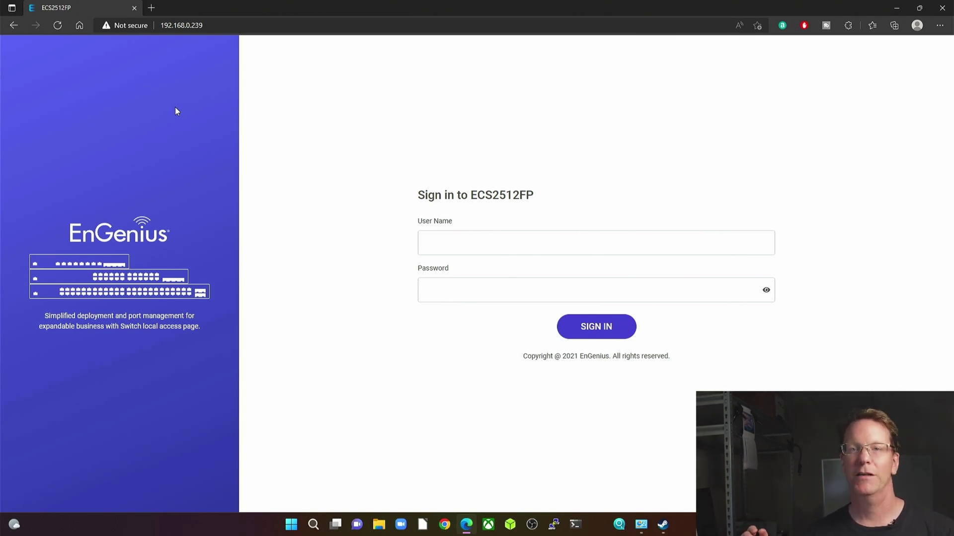
pyautogui.write('admin')
pyautogui.press('Tab')
pyautogui.write('password')
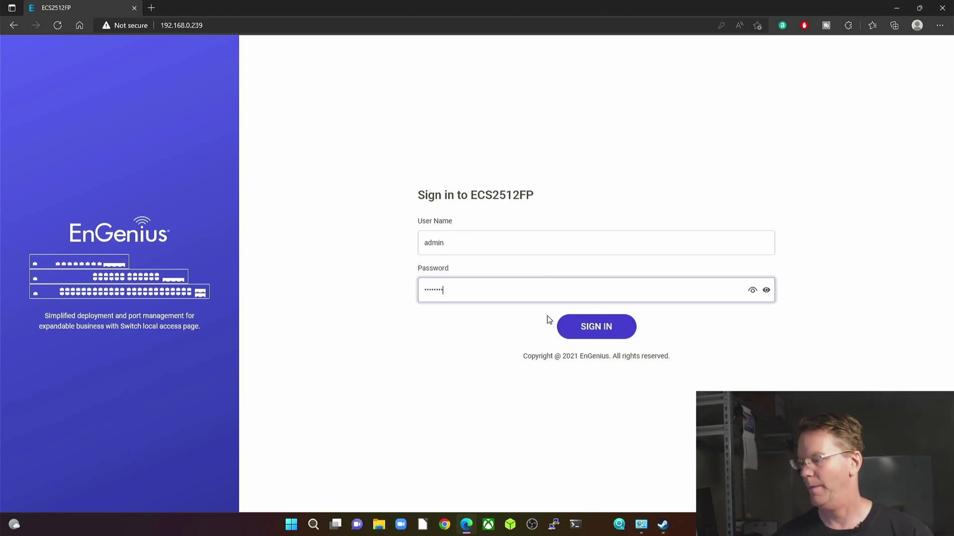
pyautogui.click(585, 327)
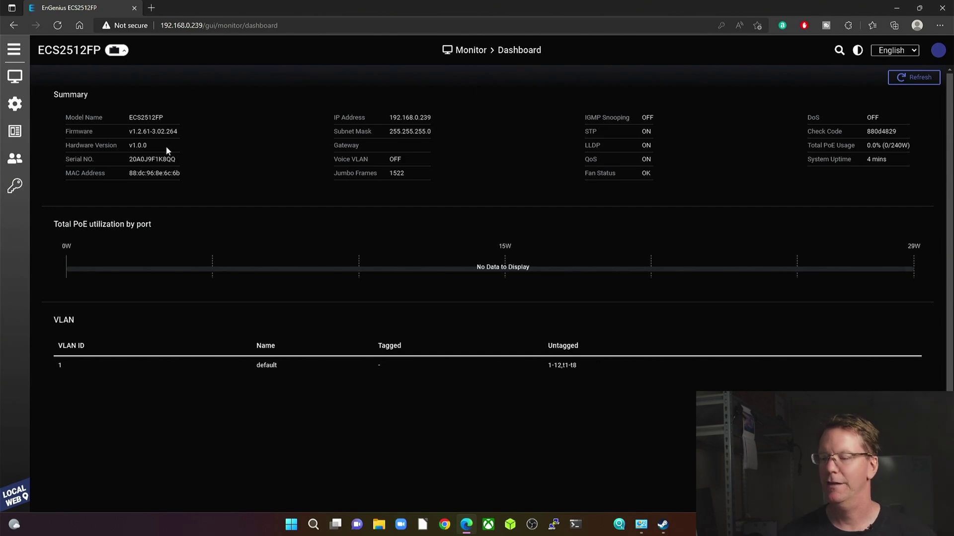
# Preview the Monitor, Configure, Analyze and Security menus in the switch UI sidebar
pyautogui.moveTo(16, 80)
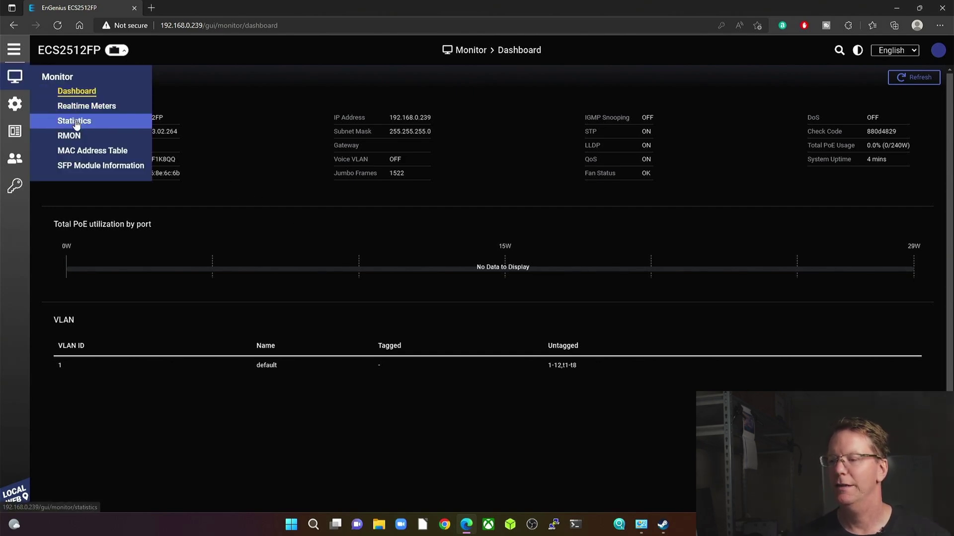
pyautogui.moveTo(24, 114)
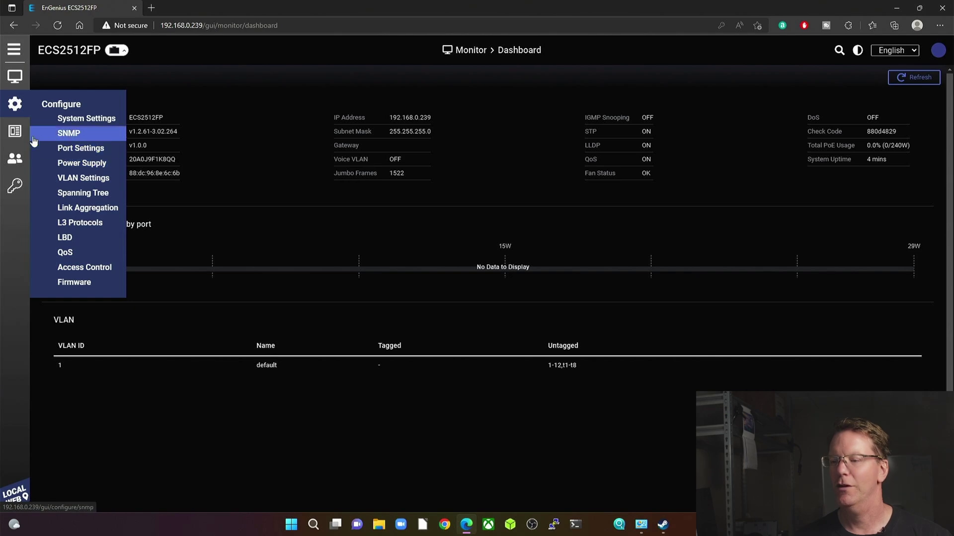
pyautogui.moveTo(17, 135)
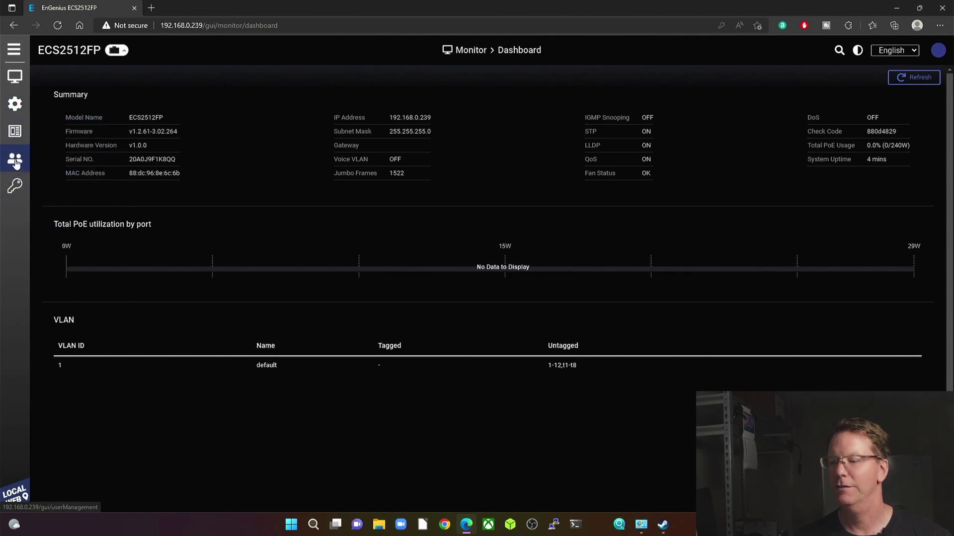
pyautogui.moveTo(18, 189)
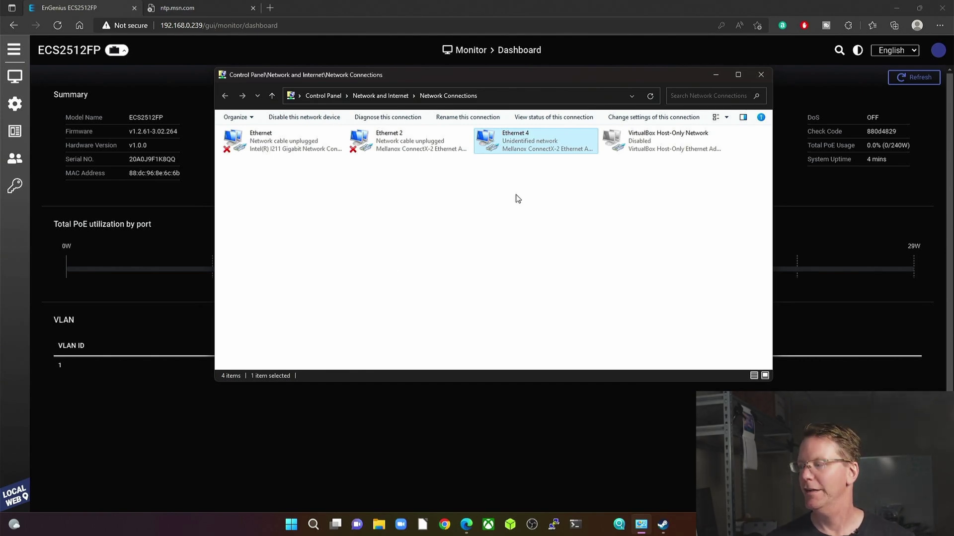
# Set Ethernet 4 back to obtaining its IP address automatically and close Network Connections
pyautogui.rightClick(515, 147)
pyautogui.click(547, 241)
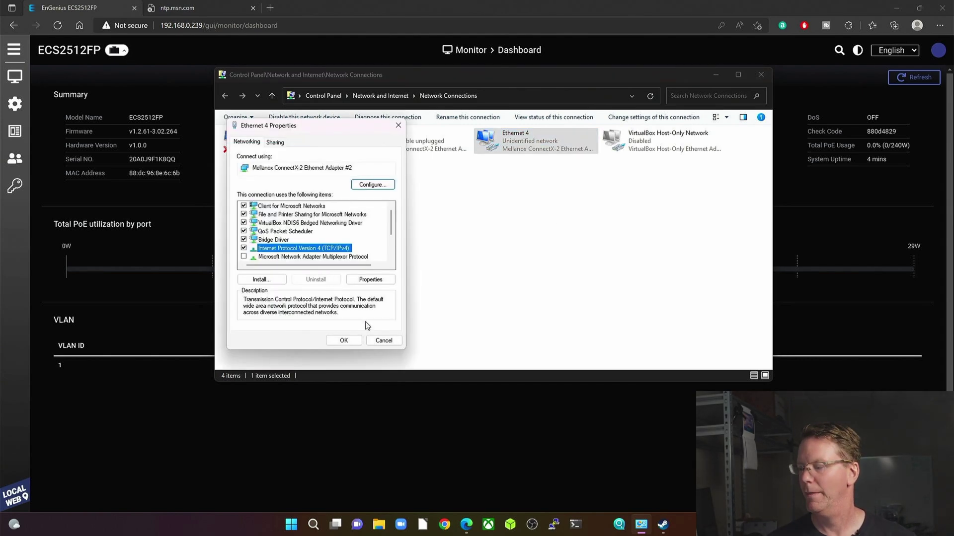
pyautogui.click(385, 277)
pyautogui.click(261, 225)
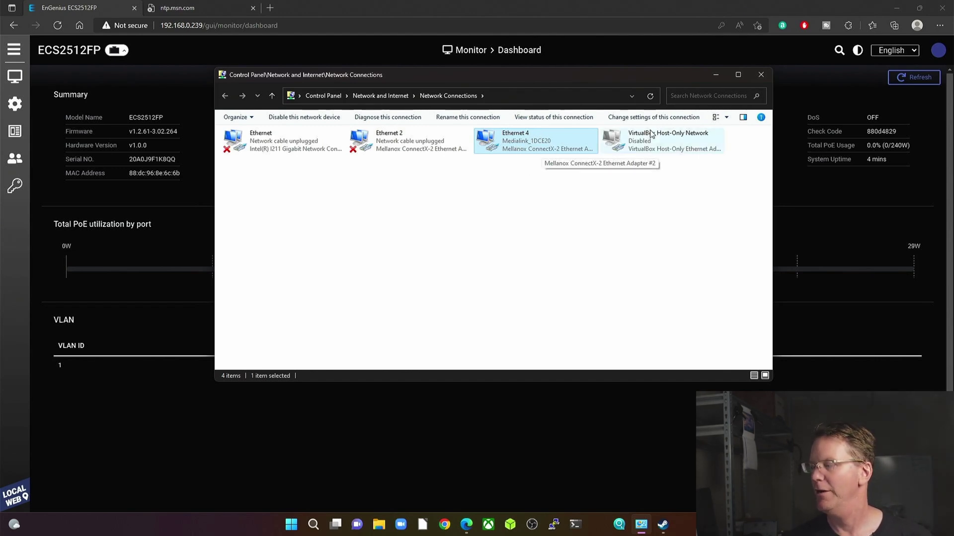
pyautogui.click(761, 76)
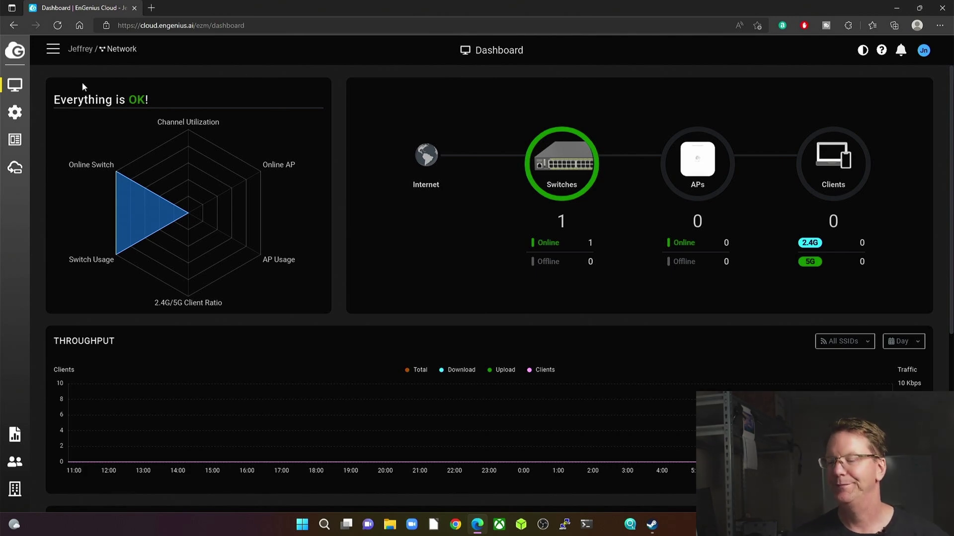
pyautogui.moveTo(233, 154)
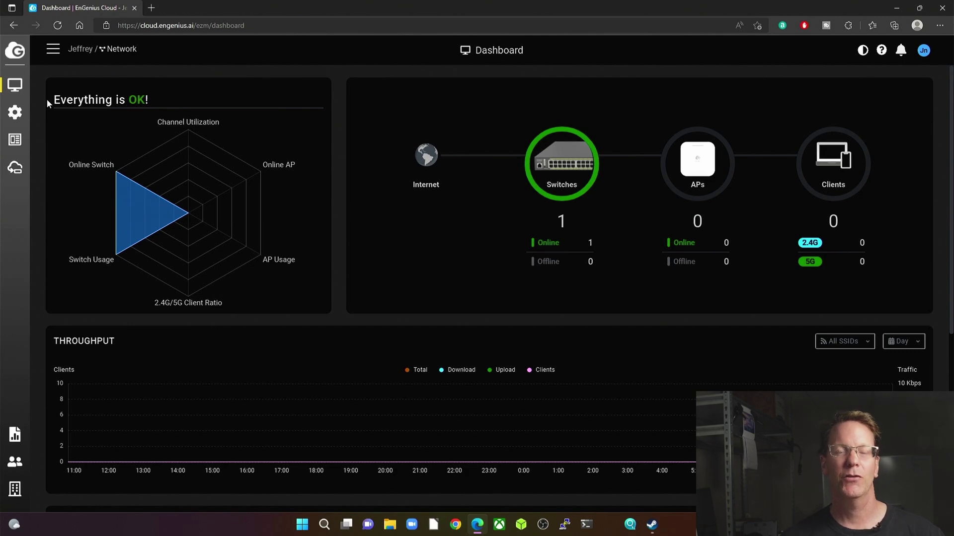
pyautogui.moveTo(15, 85)
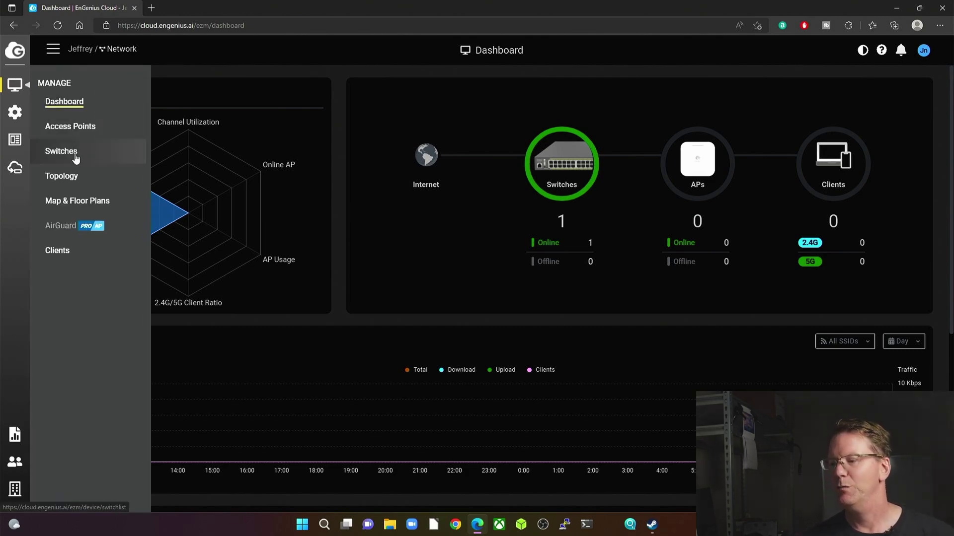
# View the network topology, then the empty Floor Plans tab under Map & Floor Plans
pyautogui.click(95, 180)
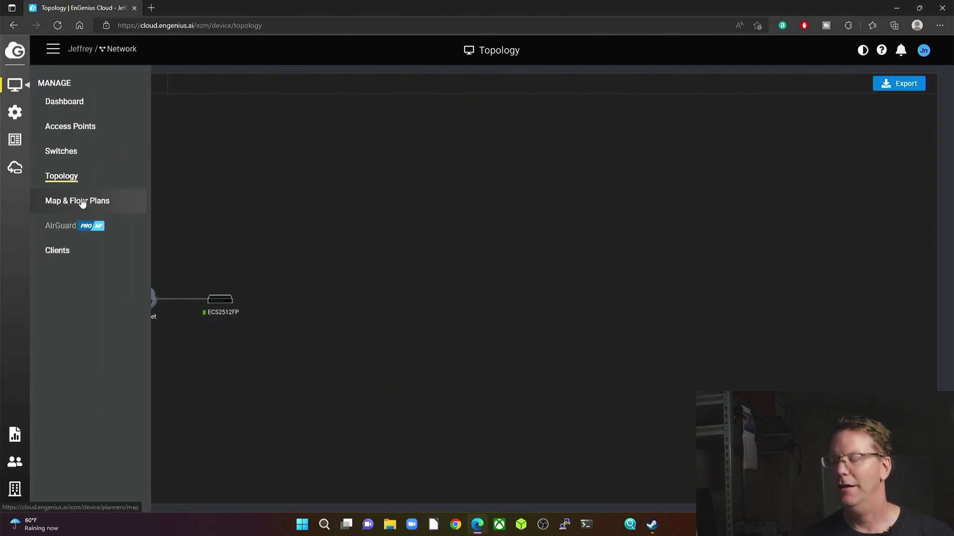
pyautogui.click(81, 202)
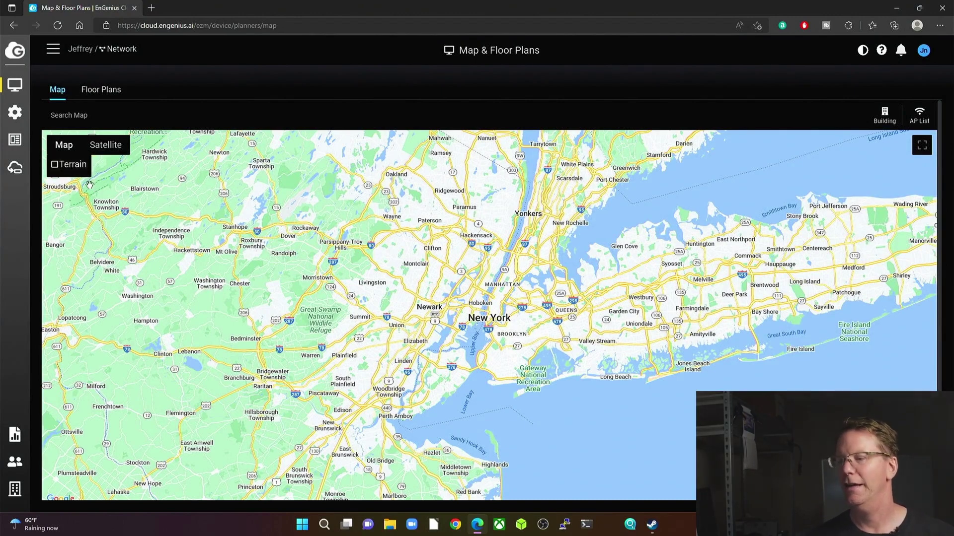
pyautogui.click(105, 94)
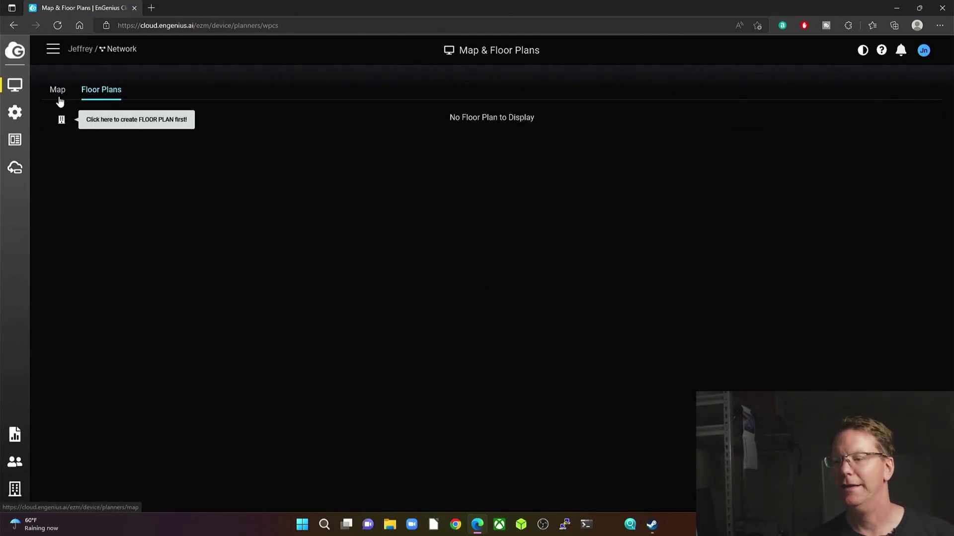
pyautogui.moveTo(15, 84)
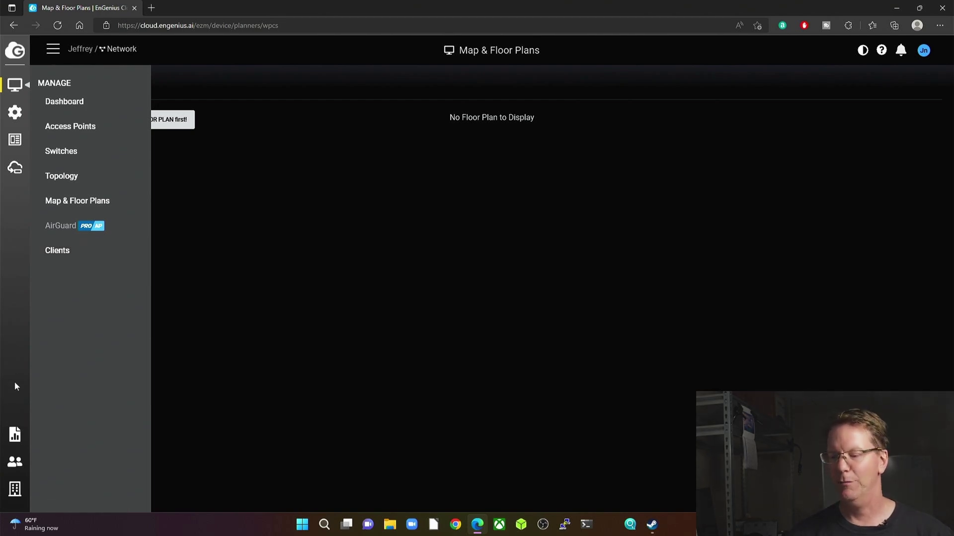
# Open the Report page, whose Task section shows no scheduled tasks
pyautogui.click(14, 434)
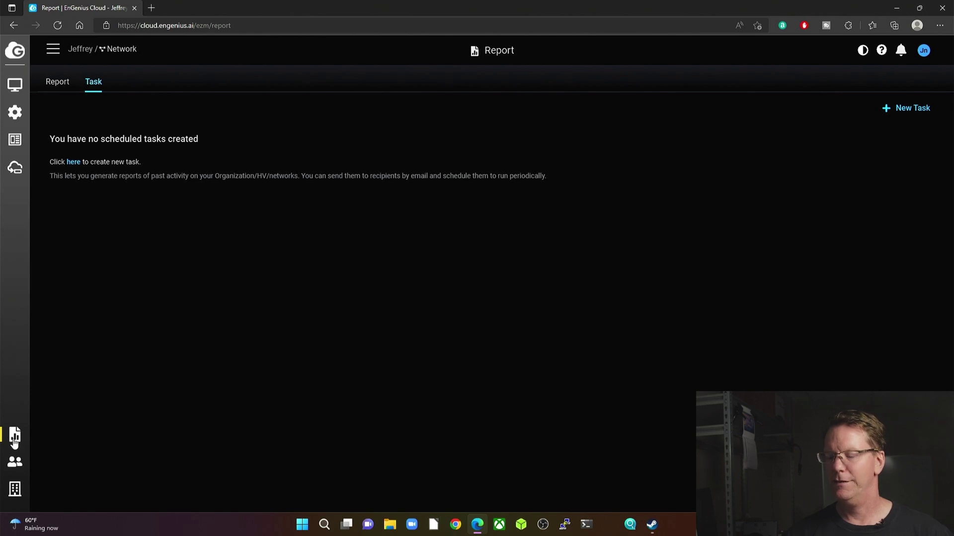
pyautogui.moveTo(15, 488)
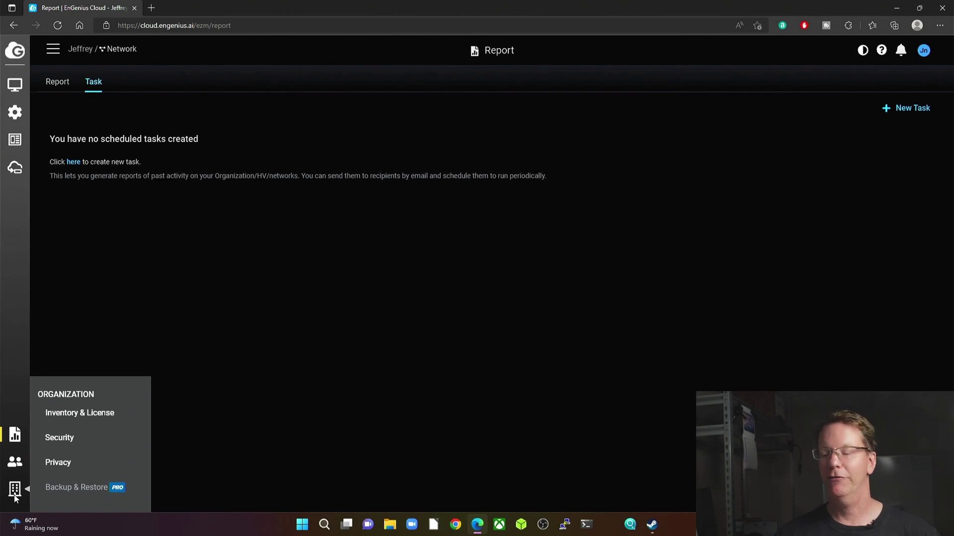
# In Inventory & License, set the Switch feature plan to Require Switch PRO License
pyautogui.click(95, 422)
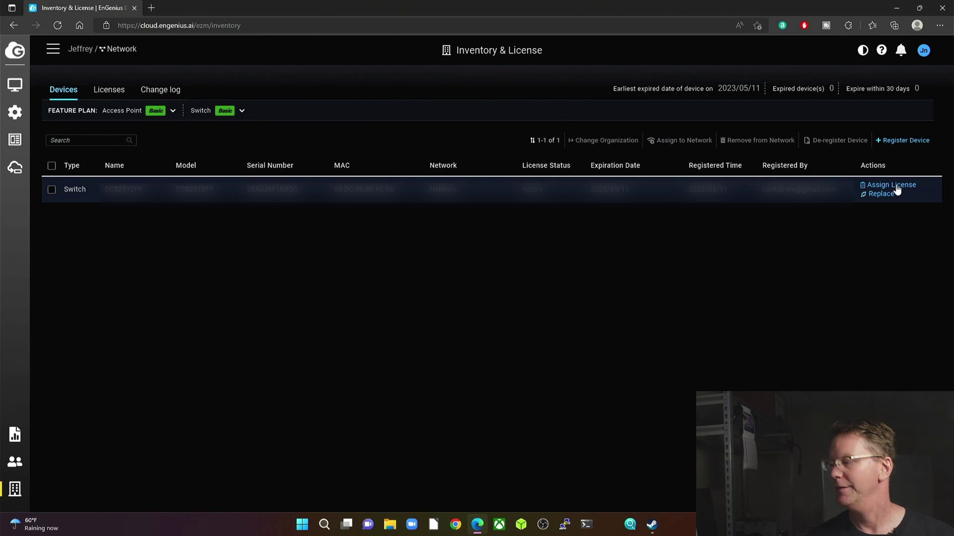
pyautogui.click(241, 111)
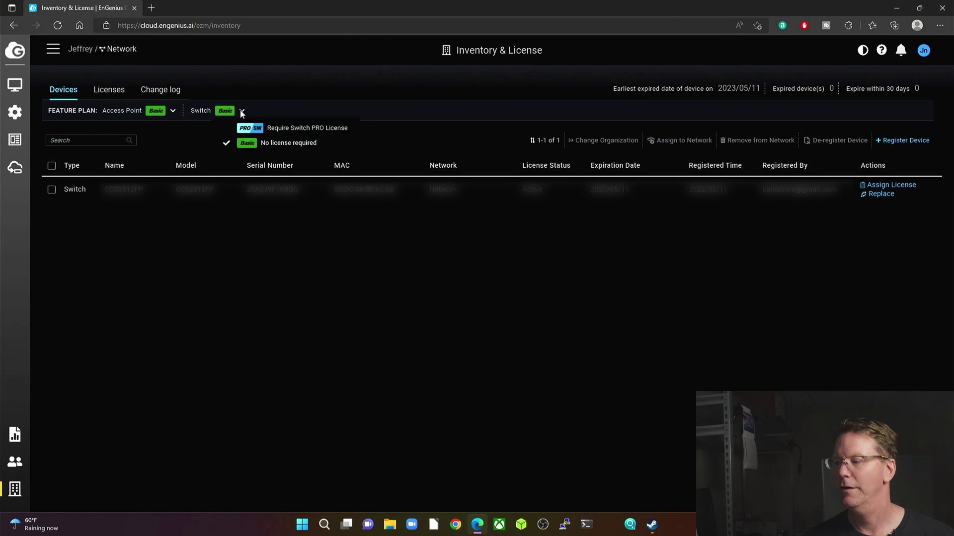
pyautogui.click(279, 130)
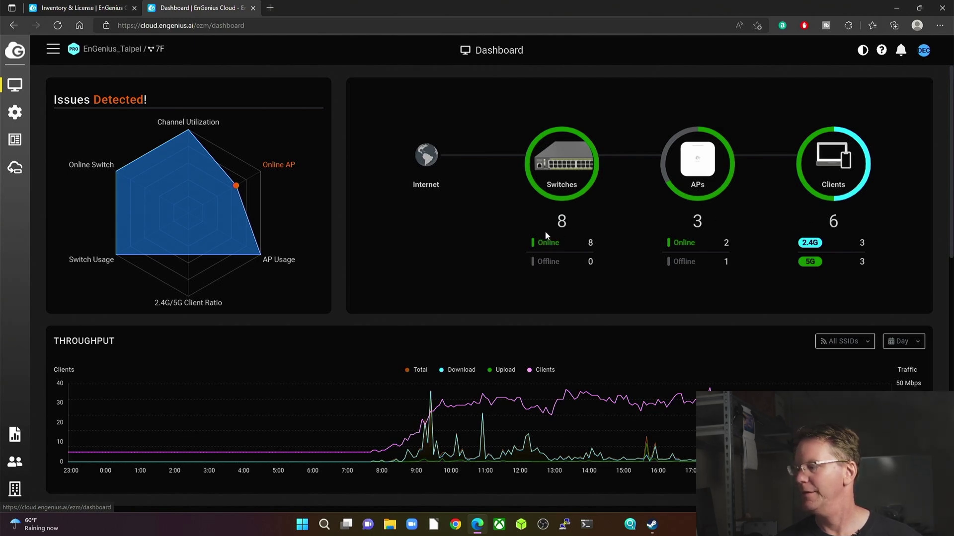
# Browse the PRO network's Access Points list, then its Switches list of eight ECS1528FP units
pyautogui.moveTo(207, 177)
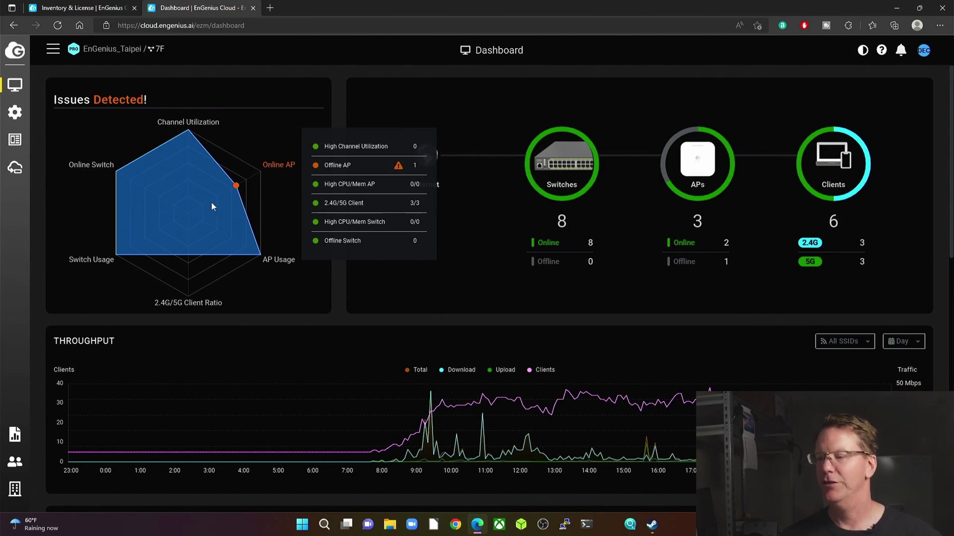
pyautogui.moveTo(17, 86)
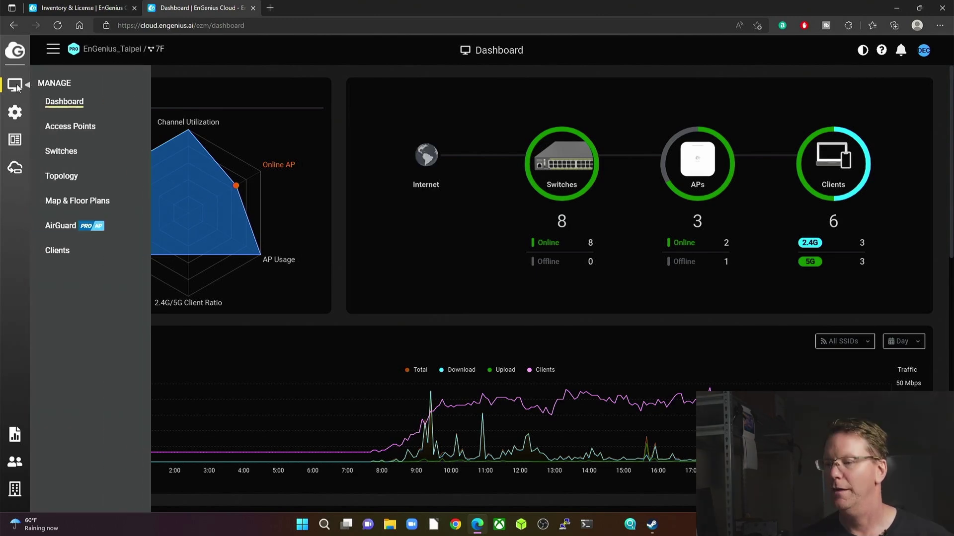
pyautogui.click(73, 126)
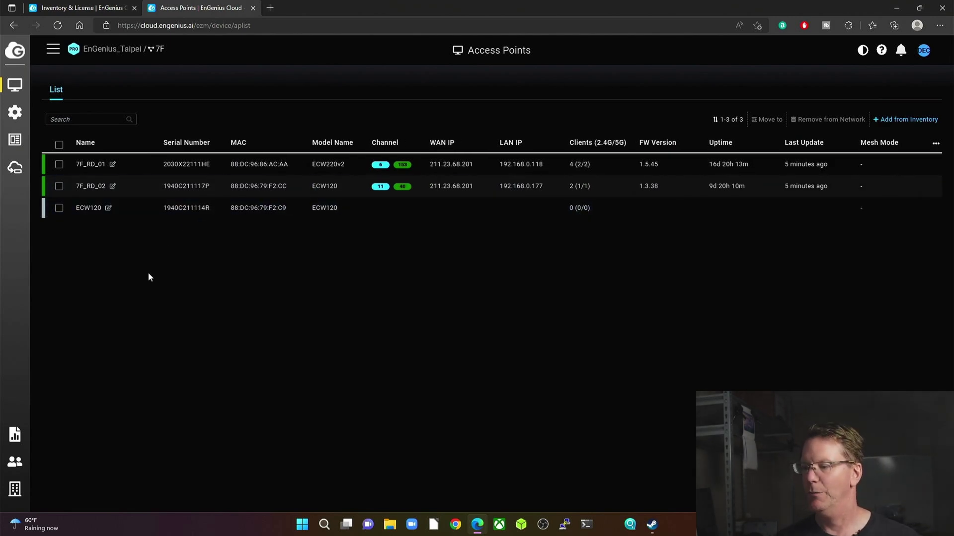
pyautogui.moveTo(15, 86)
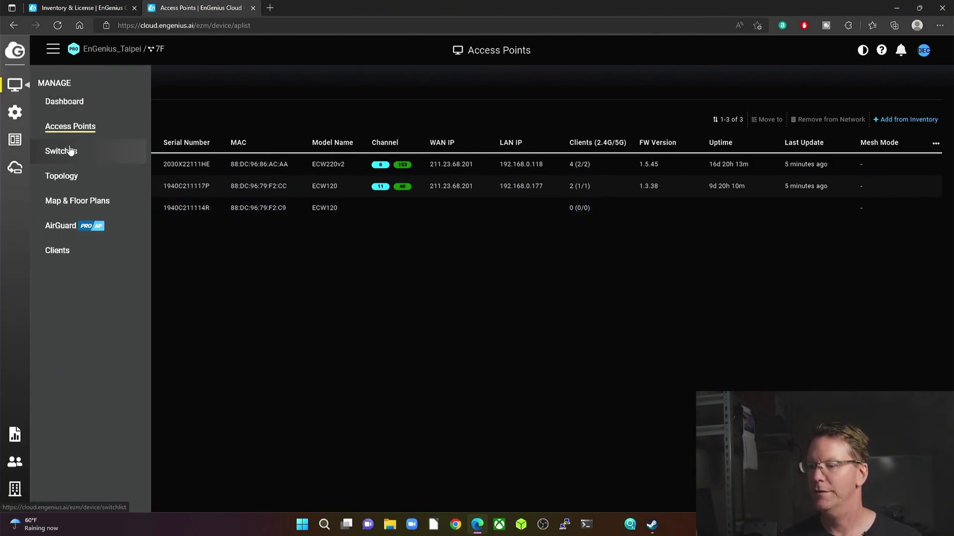
pyautogui.click(71, 150)
# Show the topology map with Other Devices included, such as the EGS7252FP and EGS5212FP
pyautogui.moveTo(15, 85)
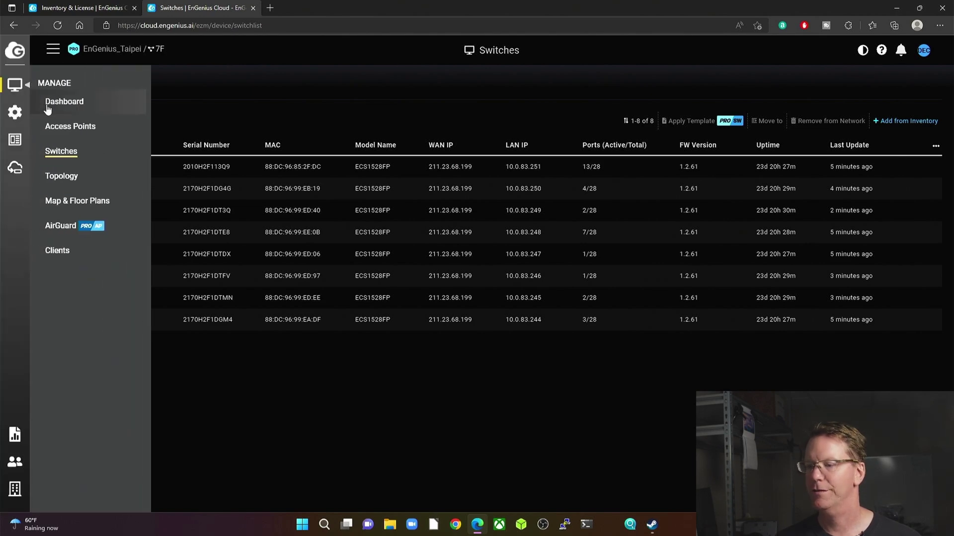
pyautogui.click(70, 175)
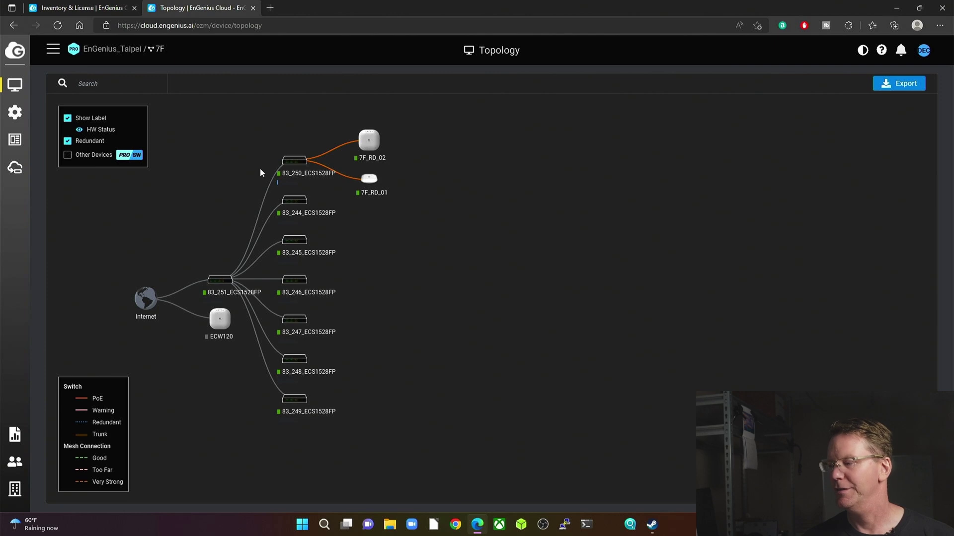
pyautogui.moveTo(371, 184)
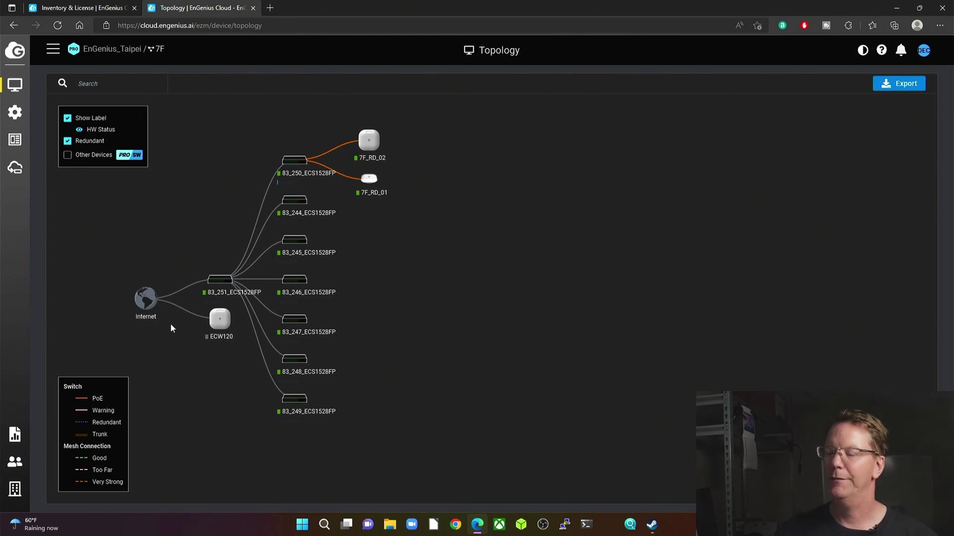
pyautogui.click(67, 154)
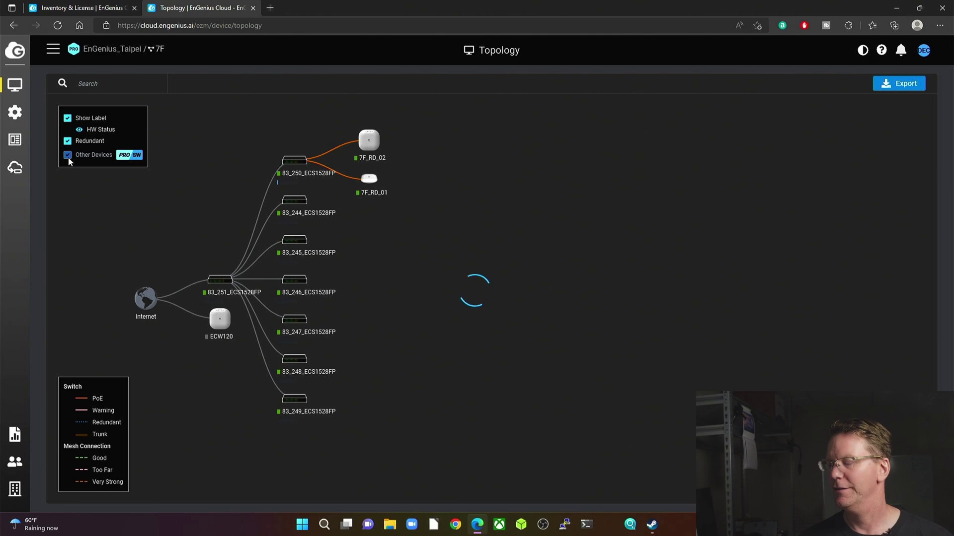
pyautogui.moveTo(305, 235)
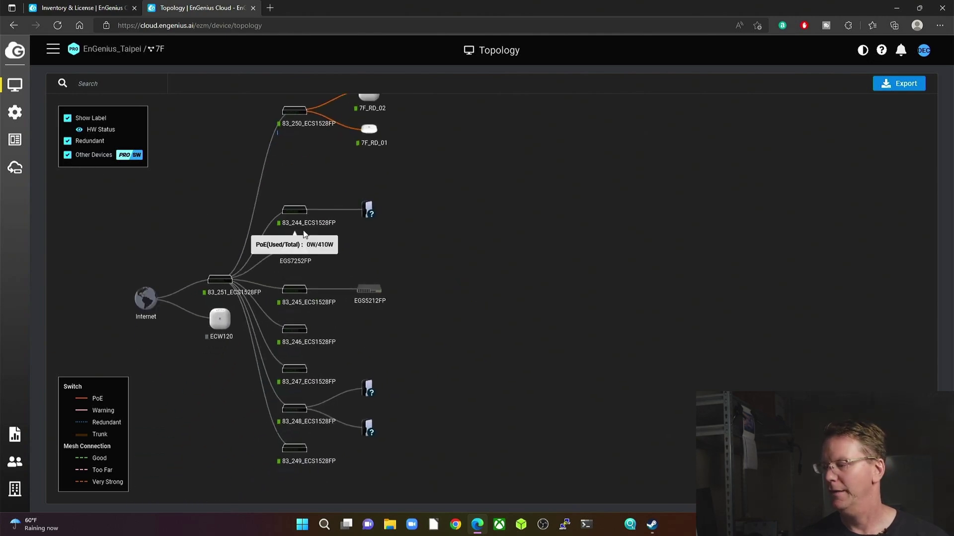
pyautogui.moveTo(366, 211)
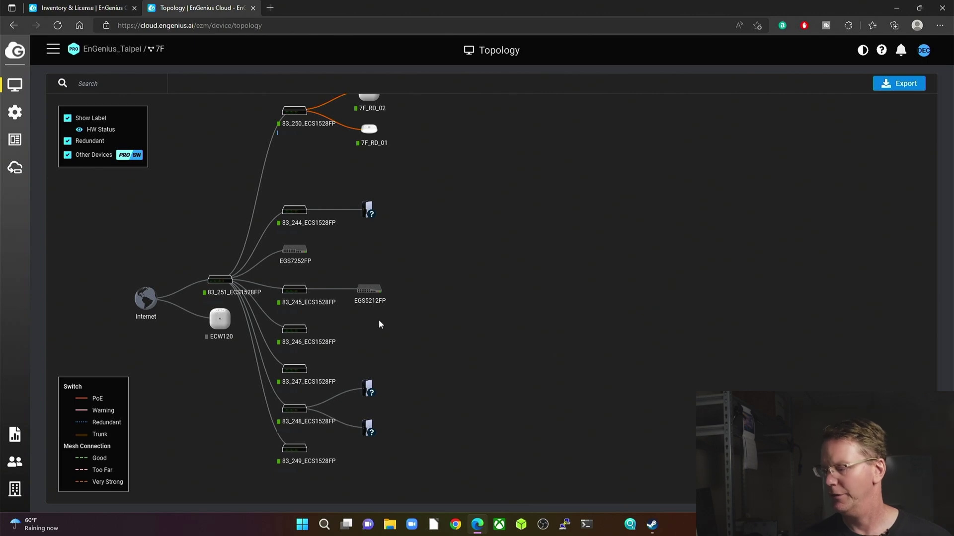
pyautogui.moveTo(372, 392)
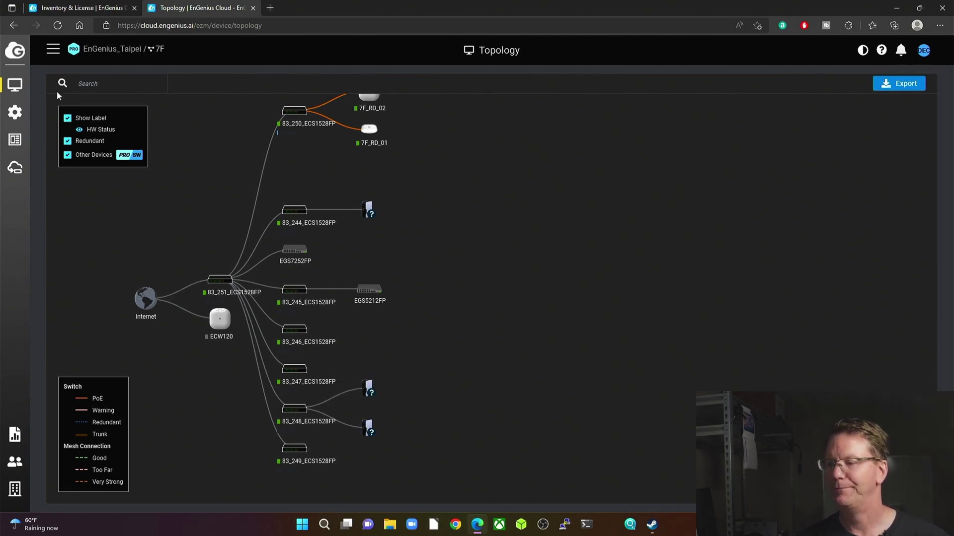
# Show the 7F floor plan with APs 7F_RD_01 and 7F_RD_02, zoomed in, listing wall, door and window obstacles
pyautogui.moveTo(15, 85)
pyautogui.click(84, 199)
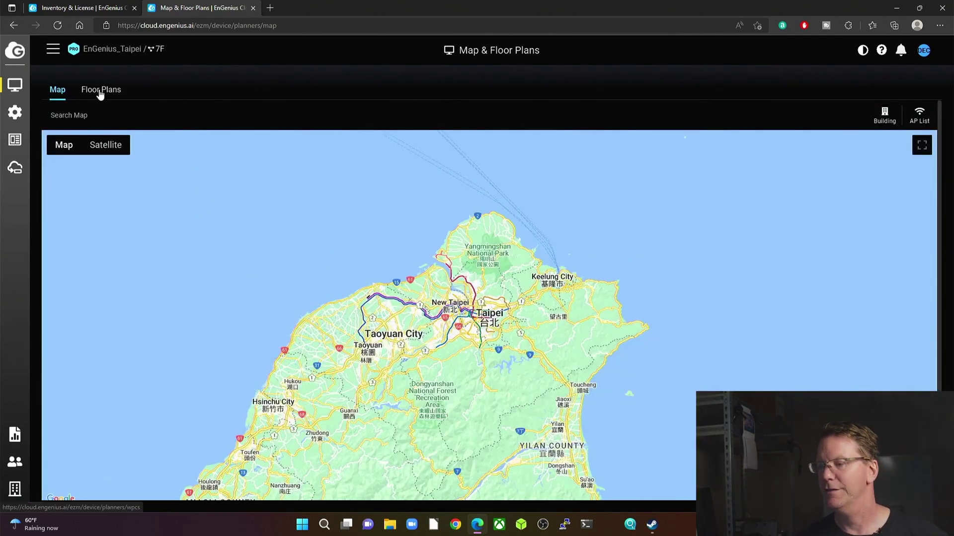
pyautogui.click(101, 93)
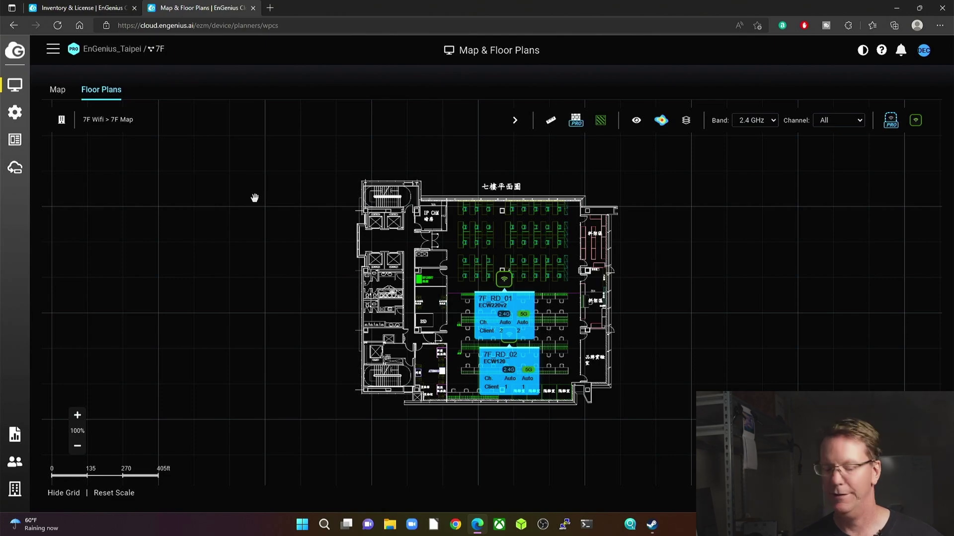
pyautogui.scroll(5, 612, 214)
pyautogui.scroll(1, 612, 215)
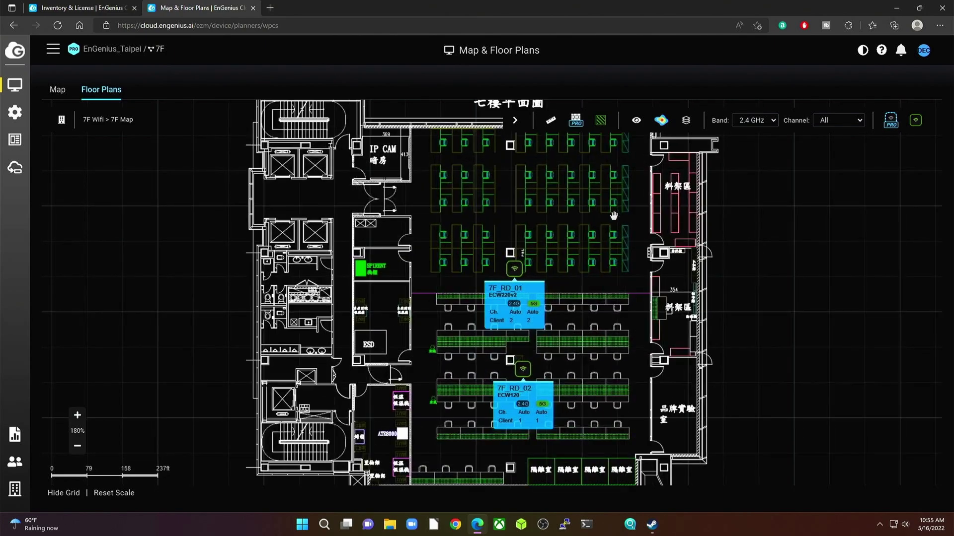
pyautogui.scroll(-3, 596, 284)
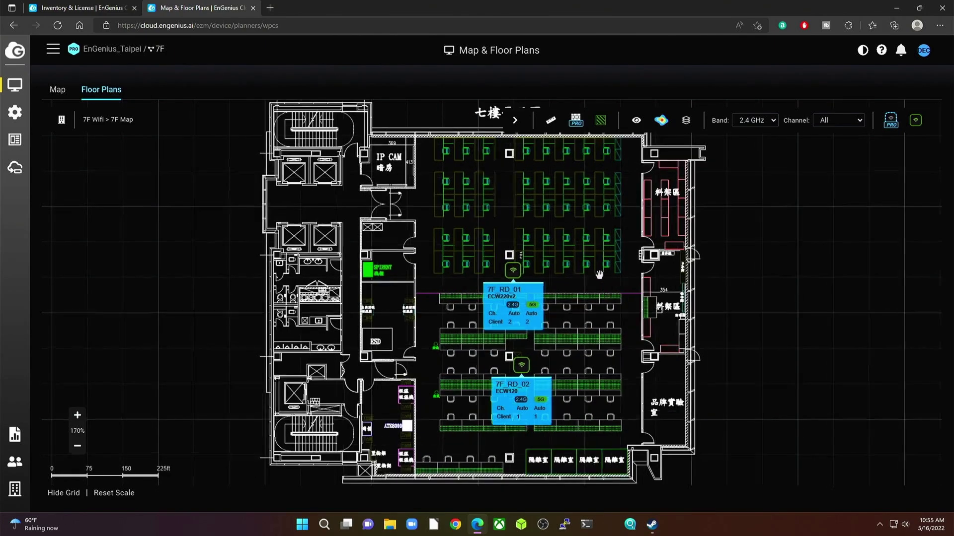
pyautogui.click(576, 124)
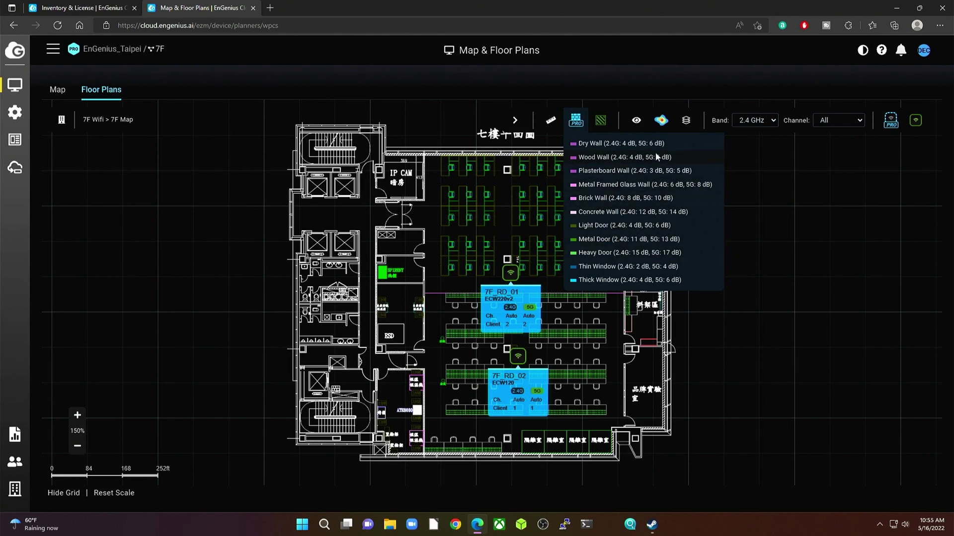
# Overlay the 2.4 GHz heat map on the 7F plan, check its layer, band and channel filters, and list the physical APs ECW120, 7F_RD_02 and 7F_RD_01
pyautogui.click(661, 121)
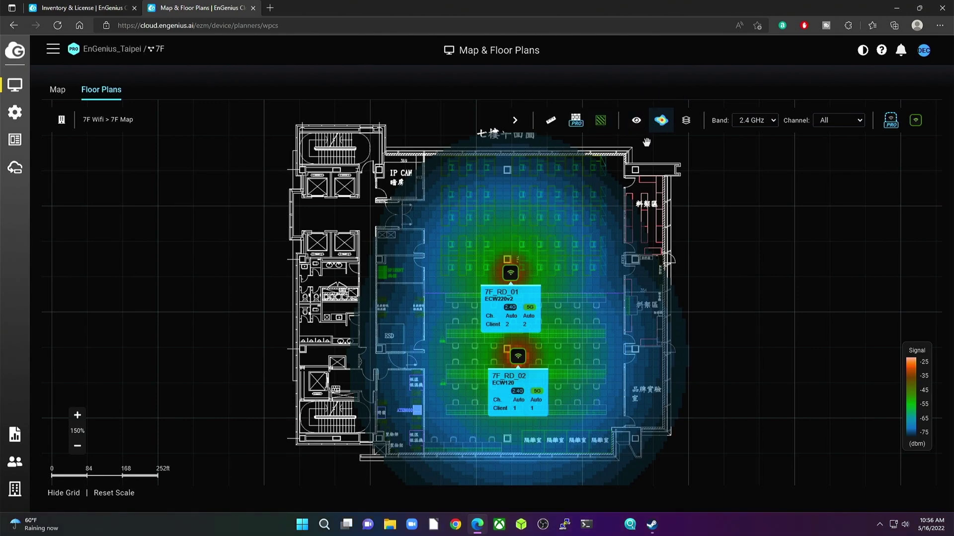
pyautogui.click(687, 122)
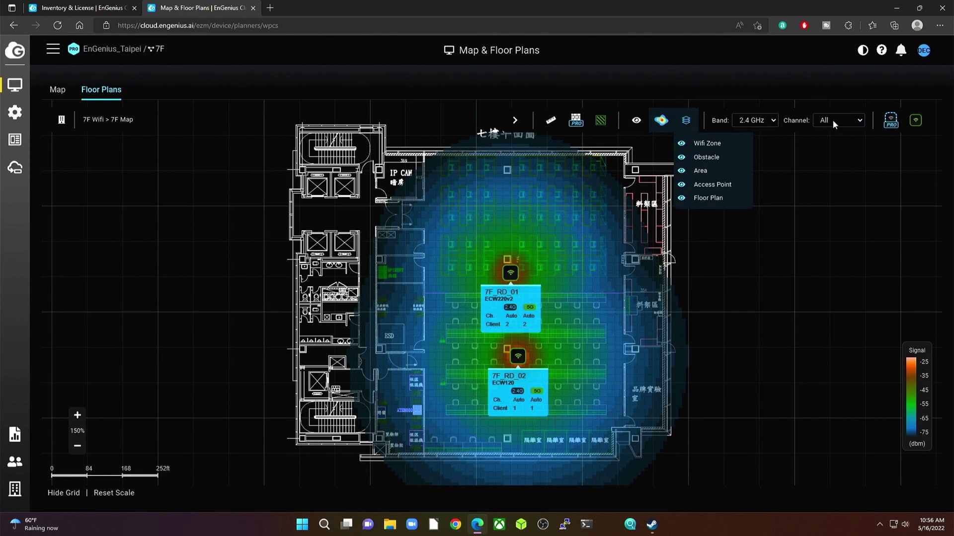
pyautogui.click(774, 121)
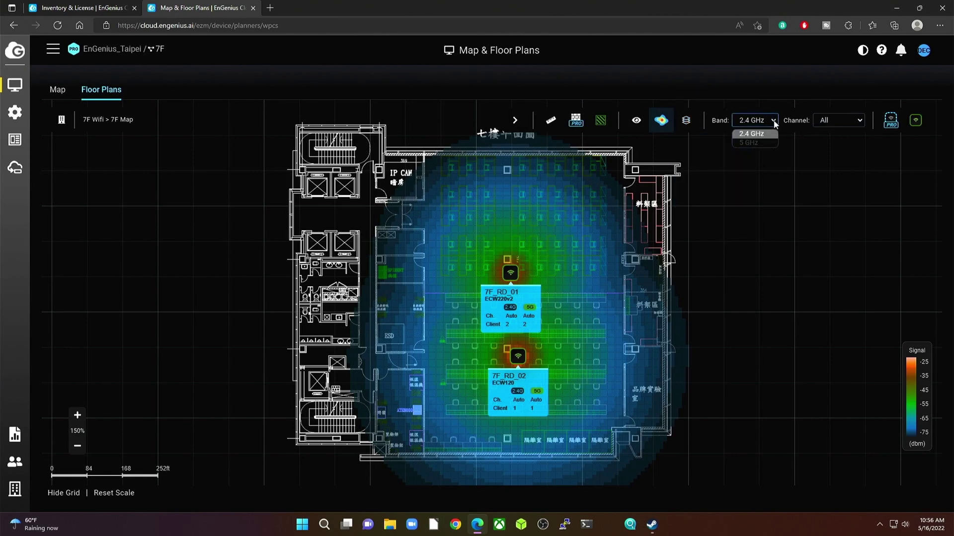
pyautogui.click(844, 122)
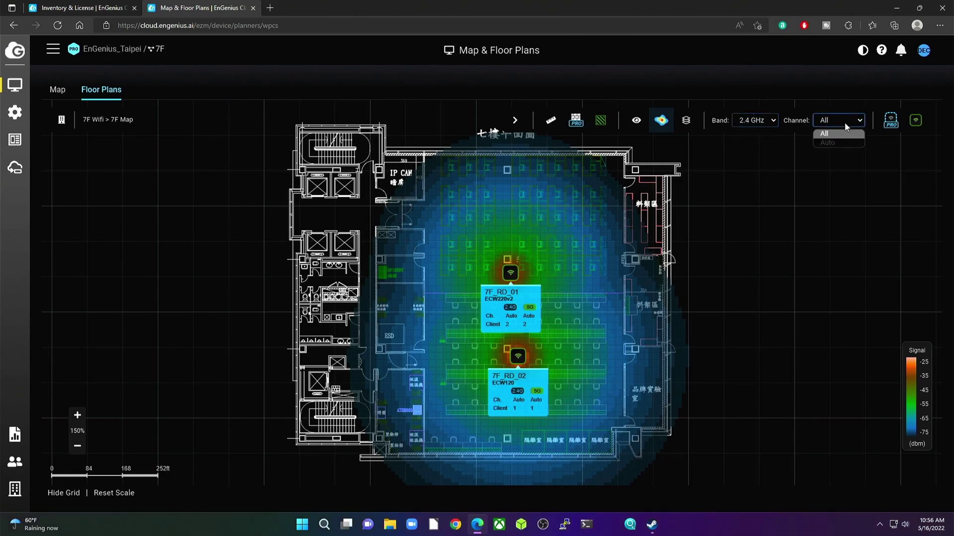
pyautogui.click(916, 121)
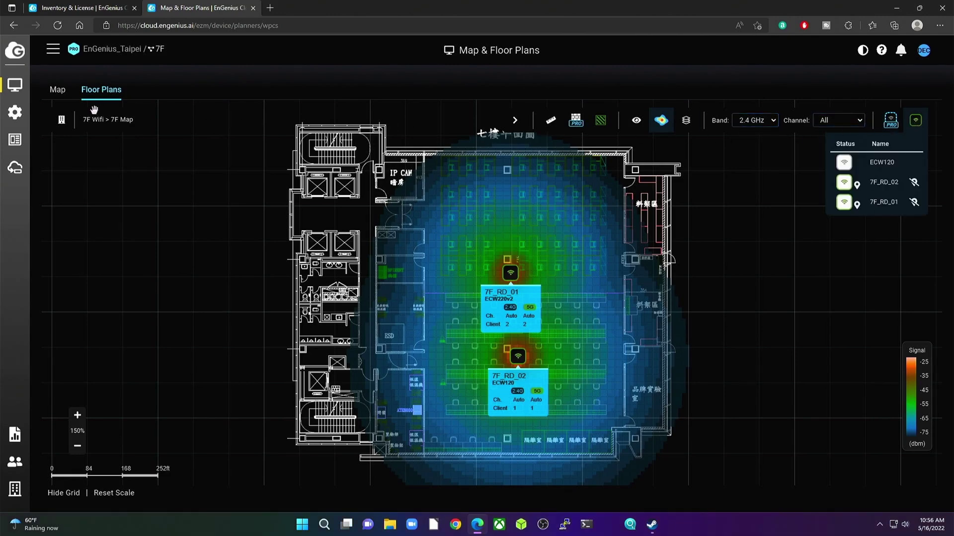
pyautogui.moveTo(17, 138)
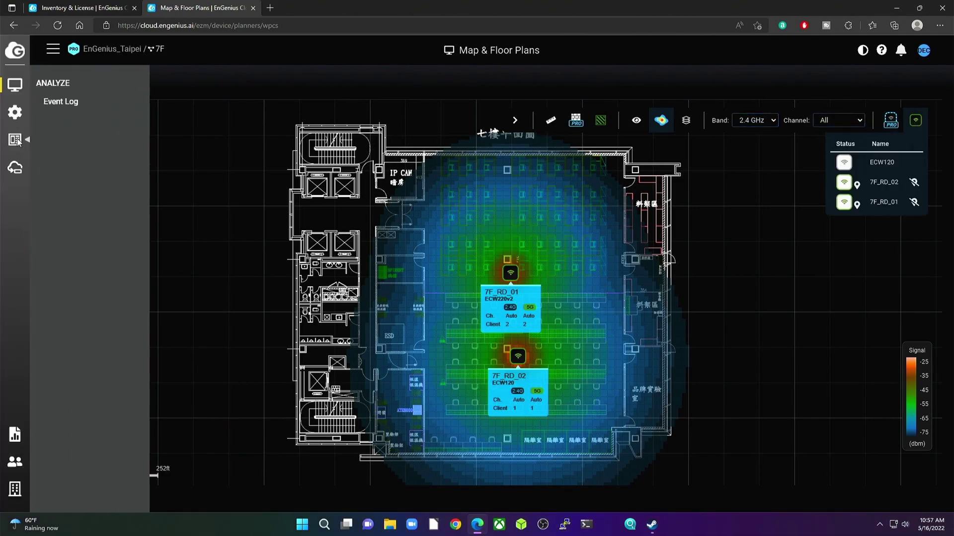
# Review the Event Log's system events and configuration change log
pyautogui.click(76, 102)
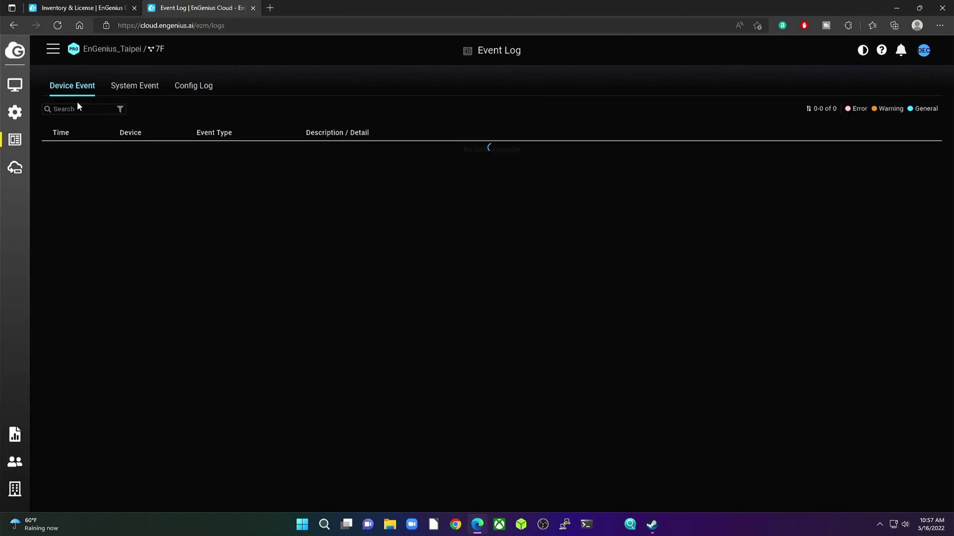
pyautogui.click(144, 92)
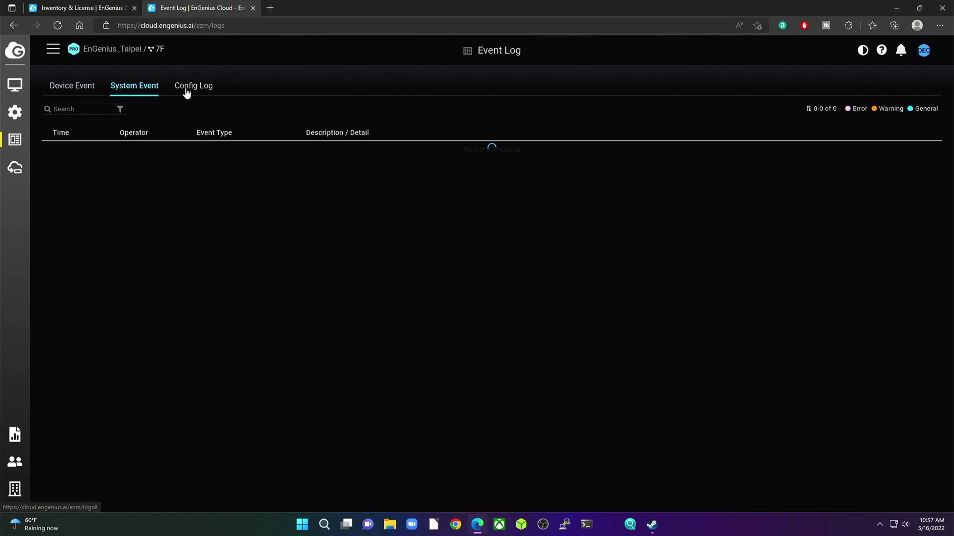
pyautogui.click(198, 88)
# Check the EnSky devices and team members, then view the 7F backups 'test' and 'tttt' in Backup & Restore
pyautogui.click(17, 168)
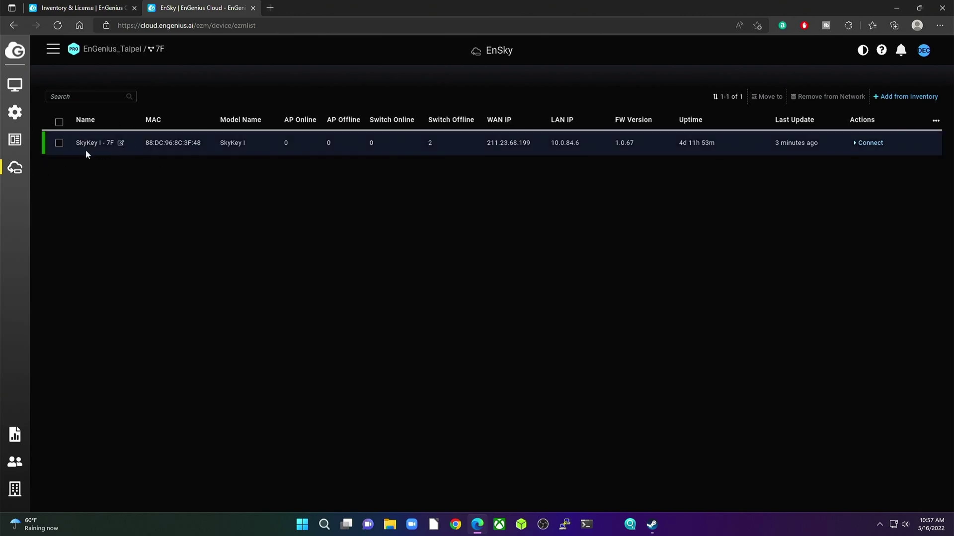
pyautogui.click(17, 461)
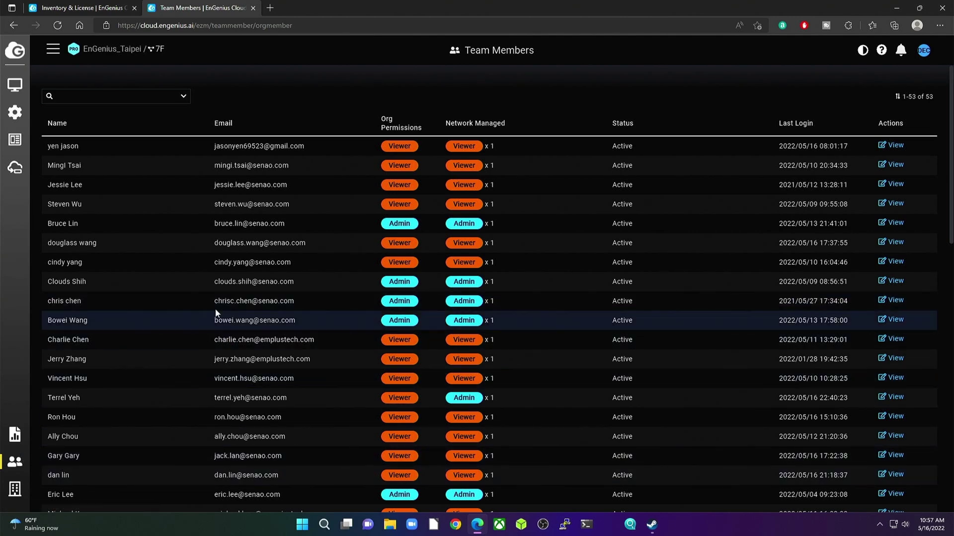
pyautogui.moveTo(14, 490)
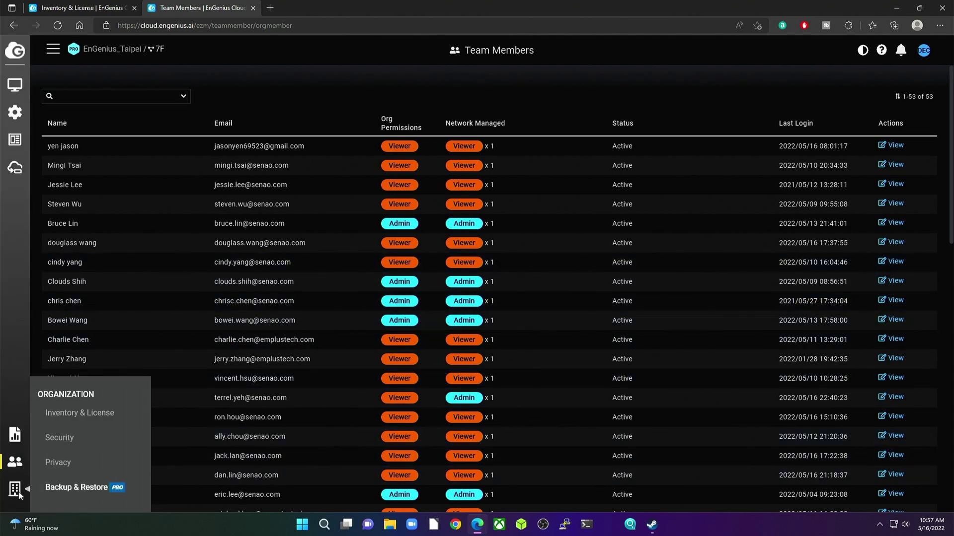
pyautogui.click(80, 489)
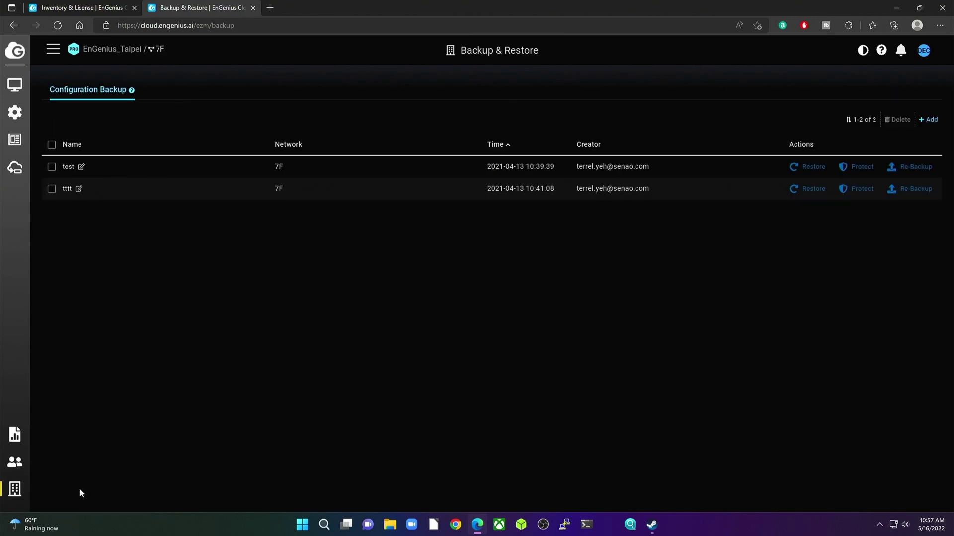